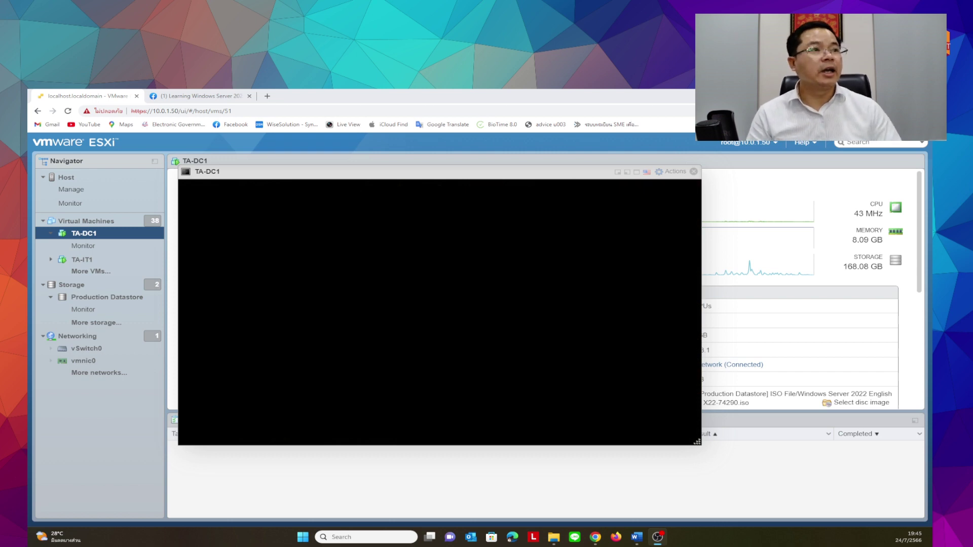
Wake the TA-DC1 console so the TECHADOPT\administrator sign-in screen appears
left_click(392, 394)
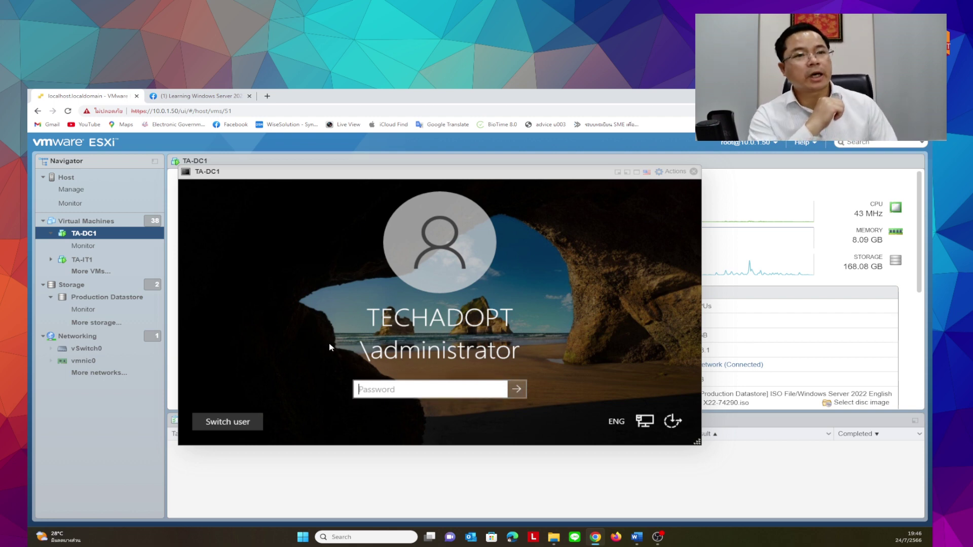
left_click(267, 96)
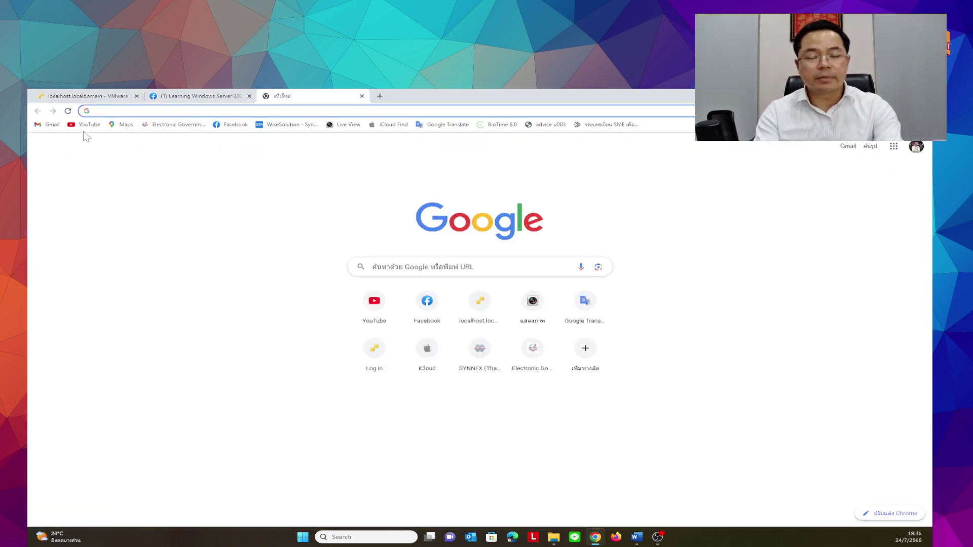
type("you")
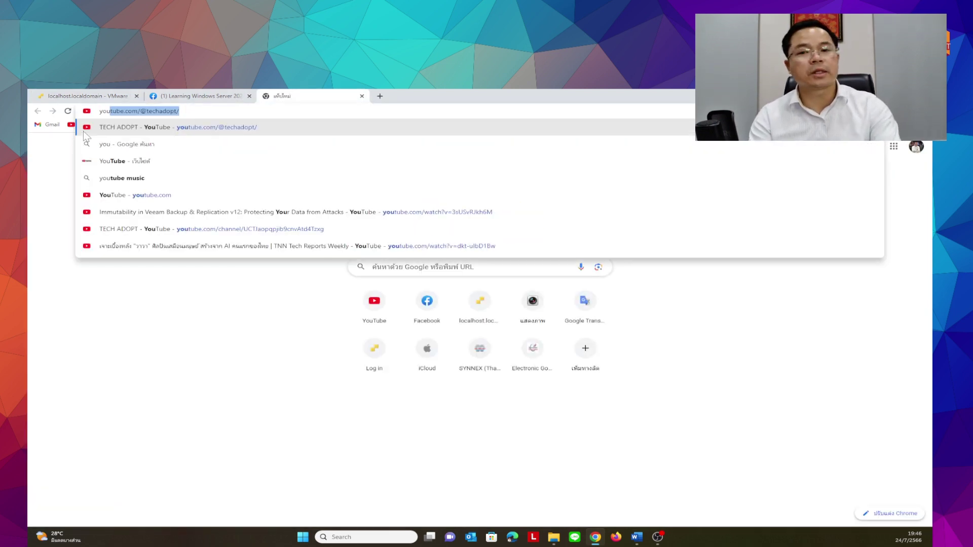
left_click(83, 130)
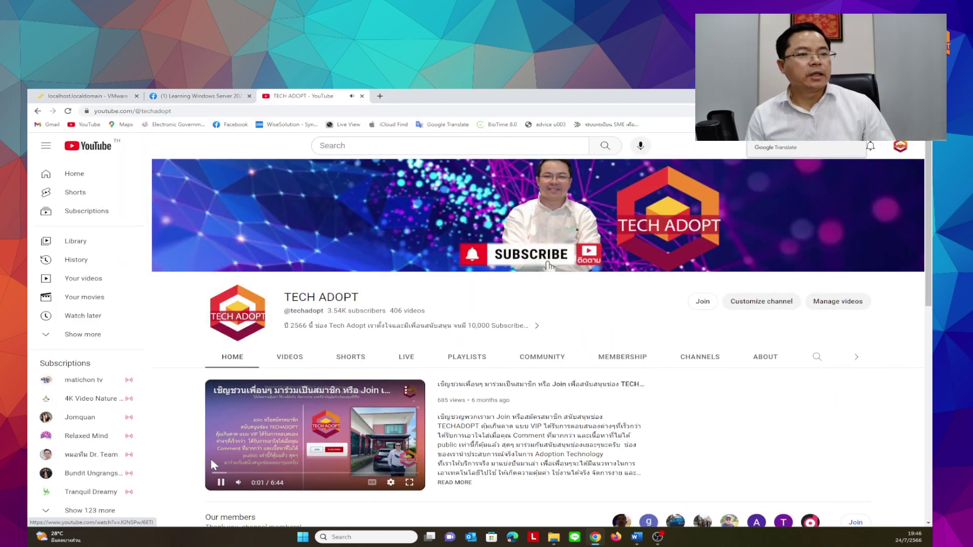
Pause the featured video and bring up the channel's Membership dialog with its three tiers
left_click(222, 483)
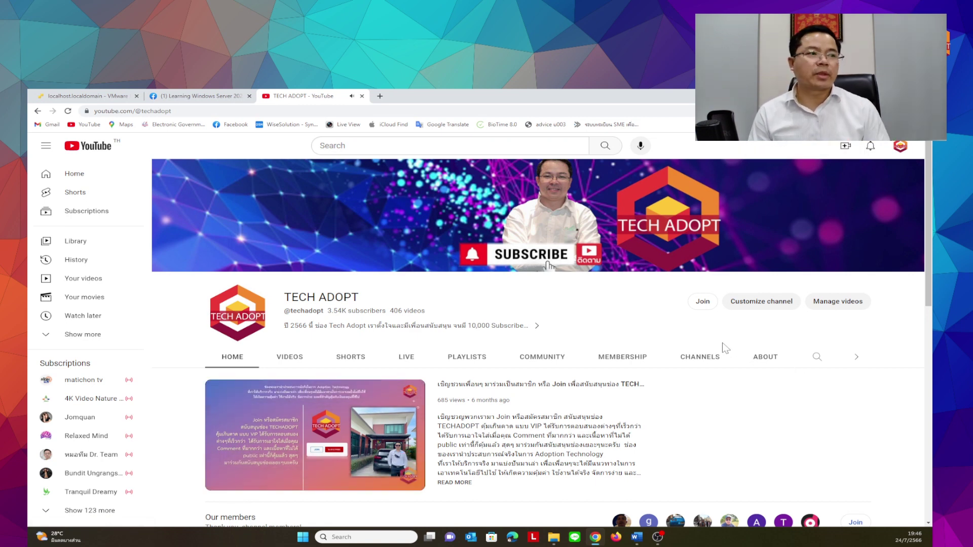
scroll(726, 348, "down", 3)
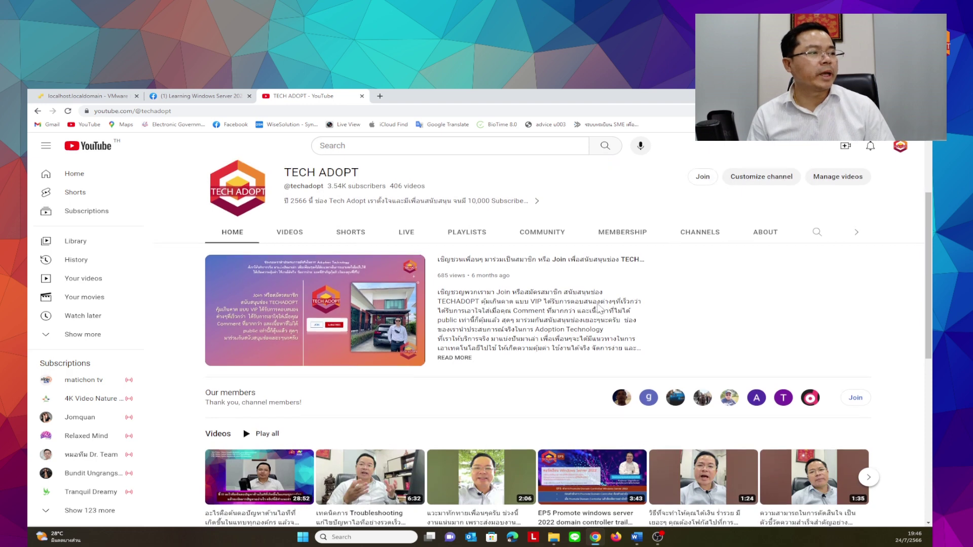
scroll(599, 308, "up", 2)
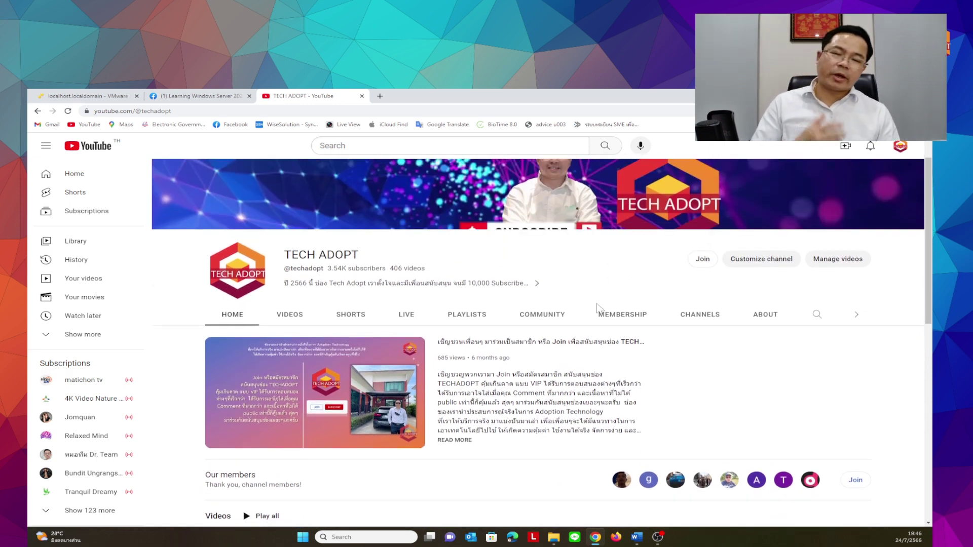
scroll(710, 350, "down", 2)
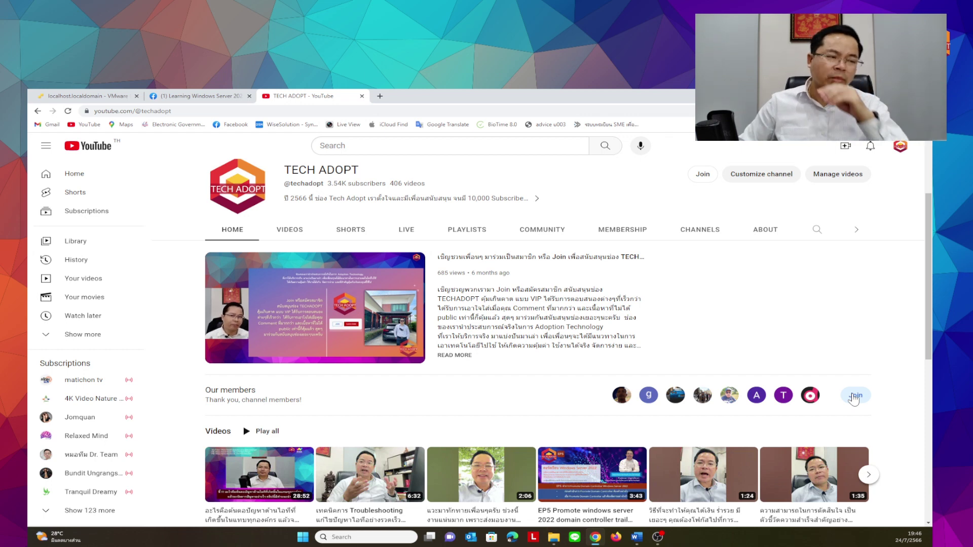
left_click(855, 396)
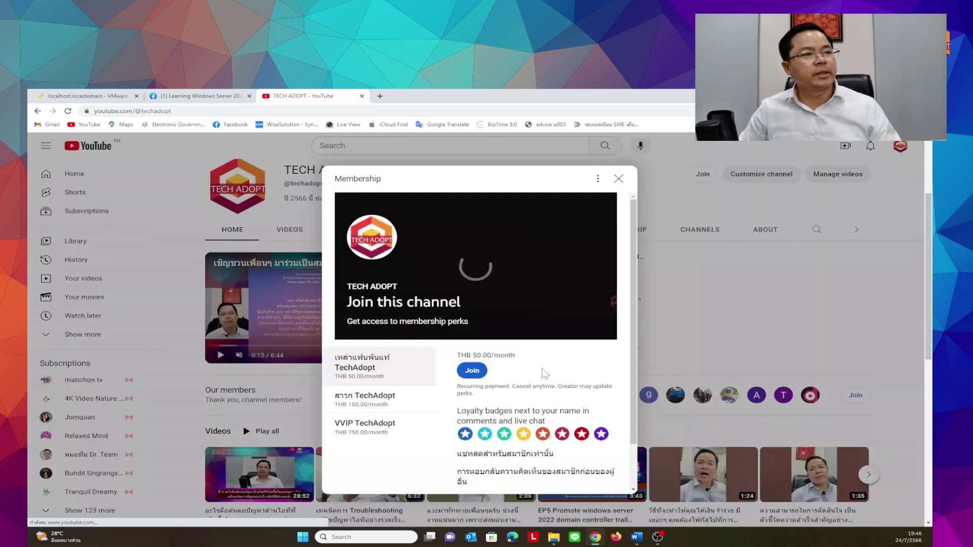
Browse the membership tiers, ending on VVIP TechAdopt at THB 750.00/month
scroll(446, 375, "down", 1)
scroll(396, 391, "up", 1)
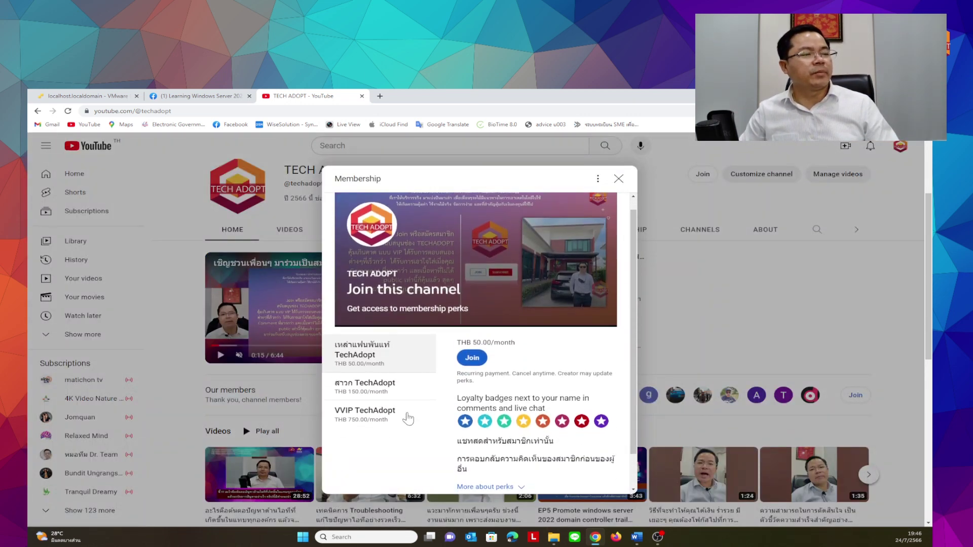
scroll(411, 416, "down", 1)
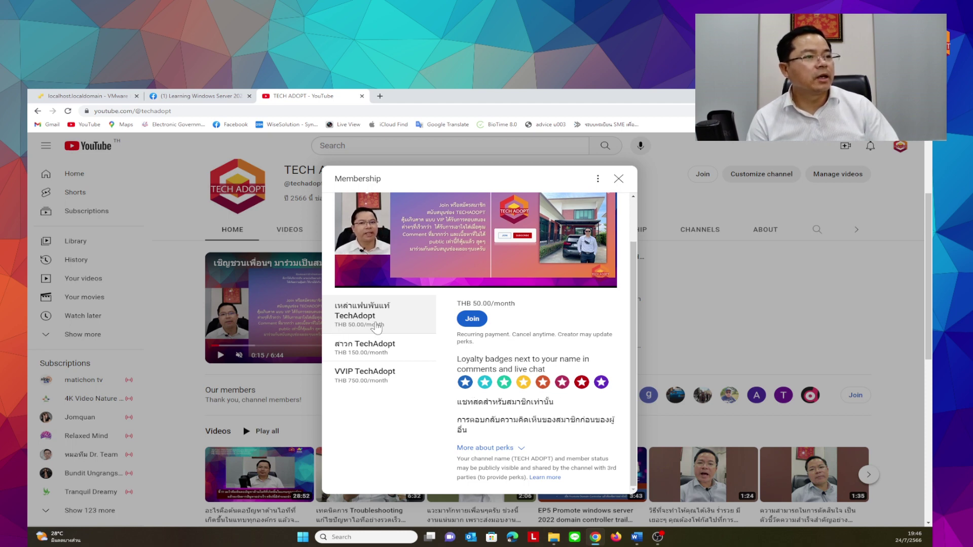
left_click(377, 351)
left_click(376, 324)
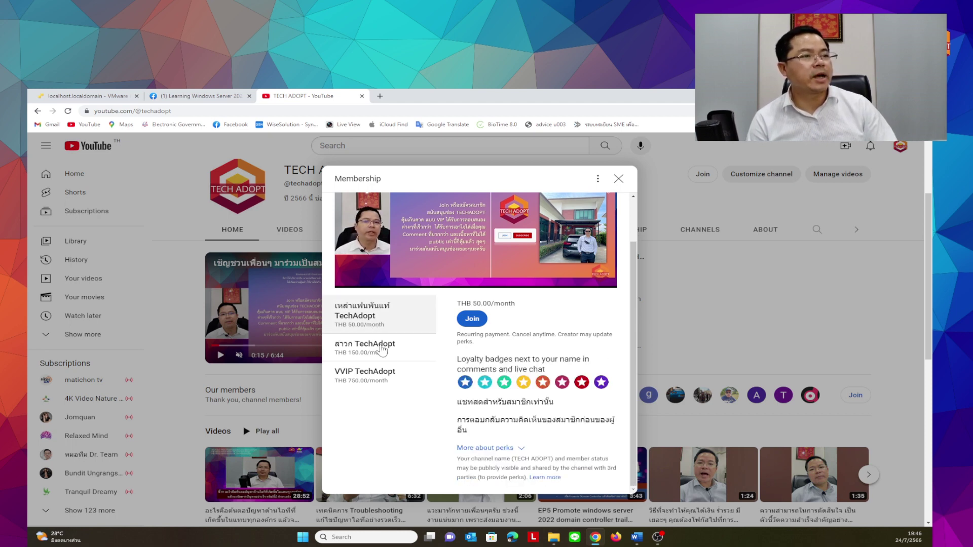
left_click(383, 352)
left_click(384, 378)
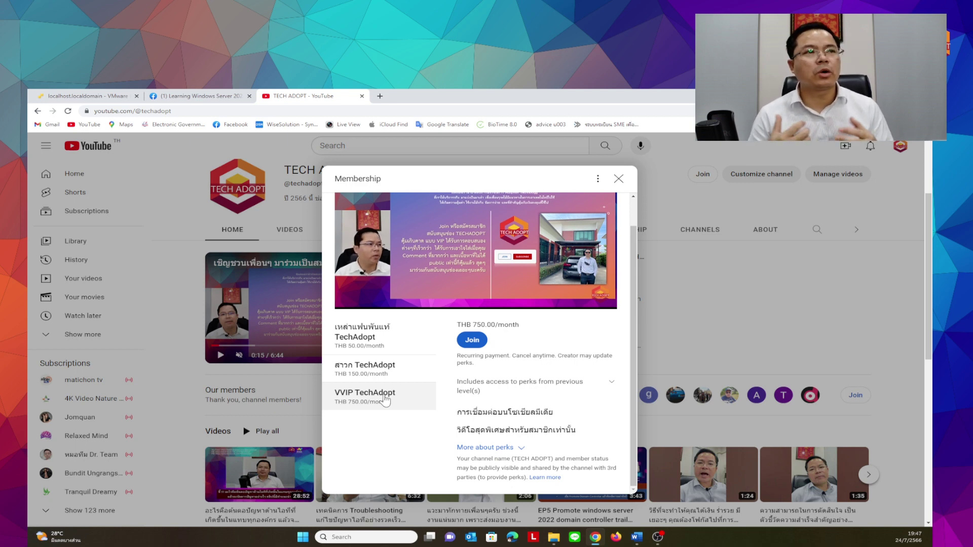
Switch to the Learning Windows Server 2022 Facebook group showing the EP6 Part2 draft post
left_click(190, 97)
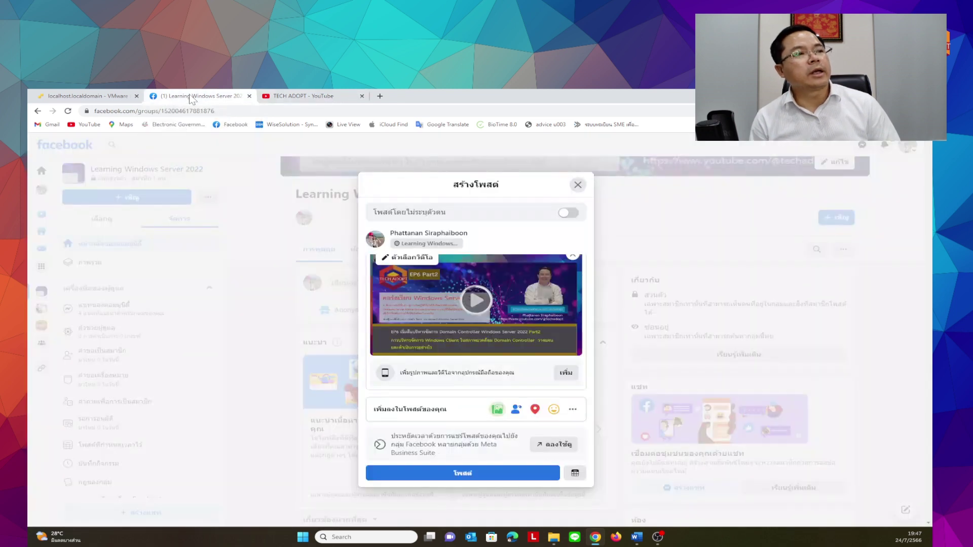
scroll(467, 264, "up", 2)
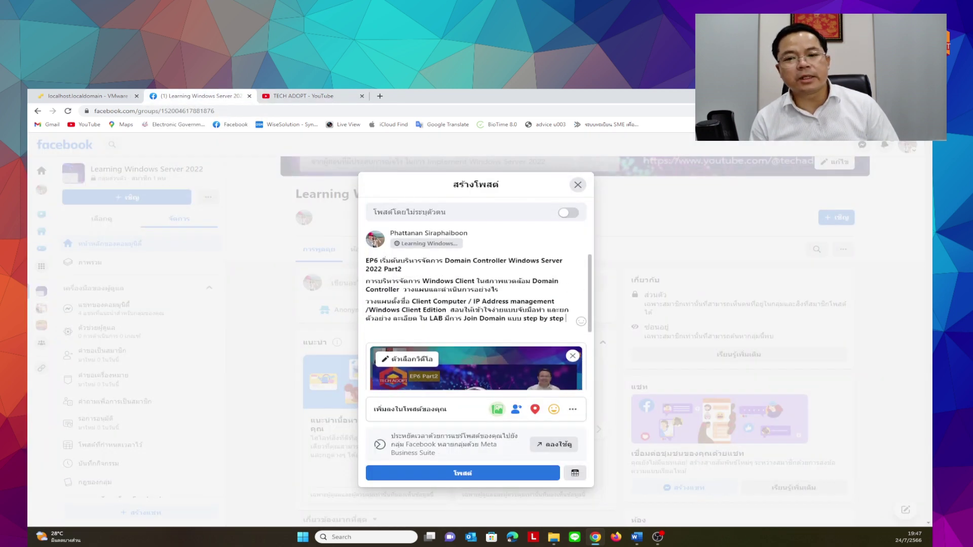
scroll(382, 259, "down", 2)
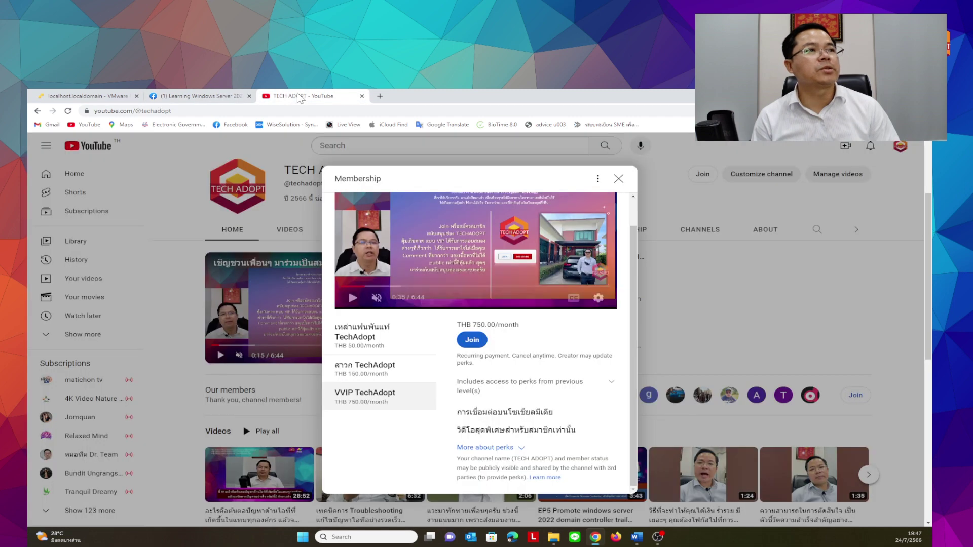
Toggle between the Facebook and YouTube tabs, then return to the VMware ESXi console tab
left_click(299, 97)
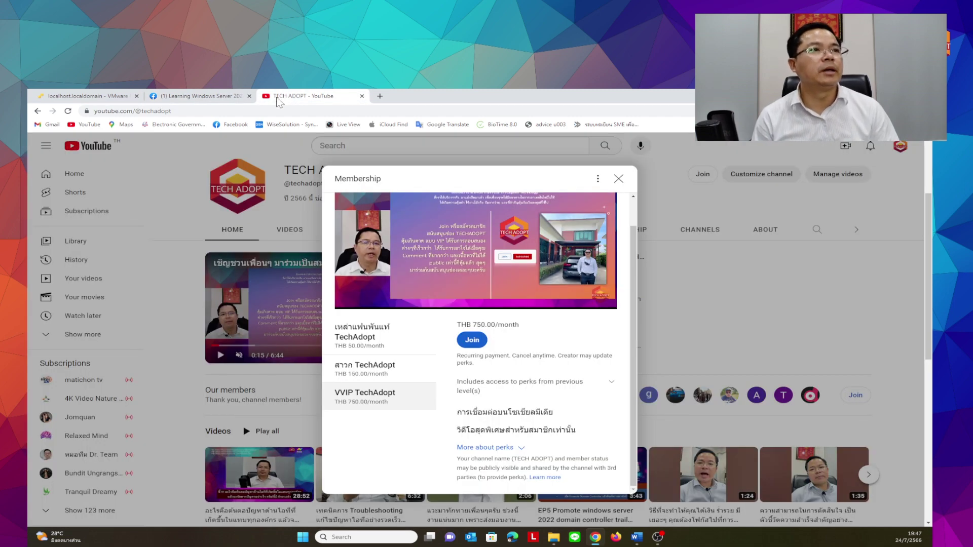
left_click(198, 96)
left_click(274, 97)
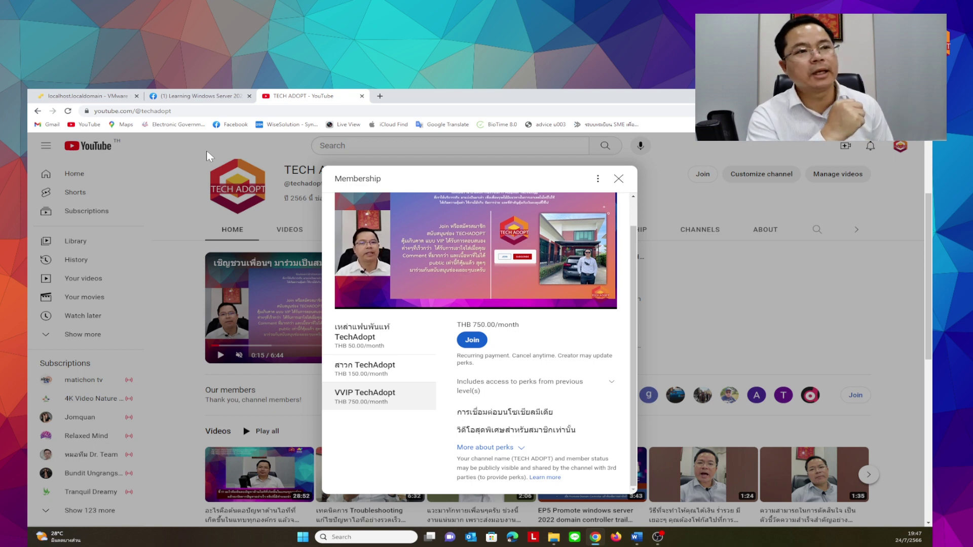
left_click(91, 96)
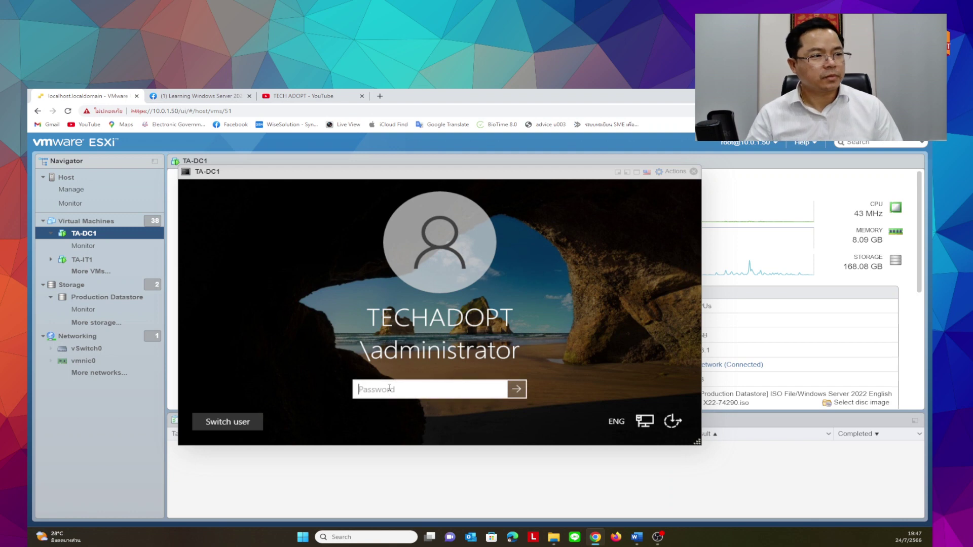
Submit the administrator password, dismiss the incorrect-password error, and re-enter the password
type("••••••••••")
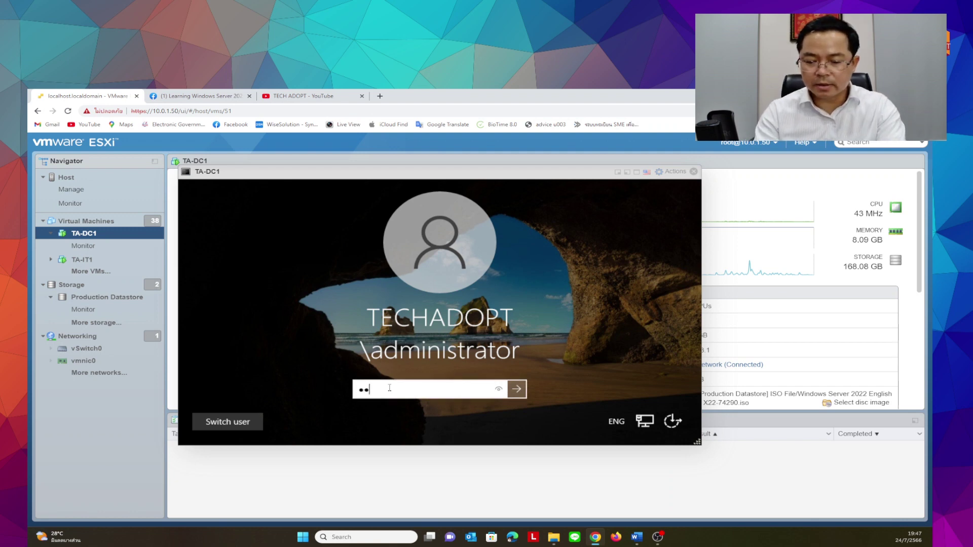
key("Return")
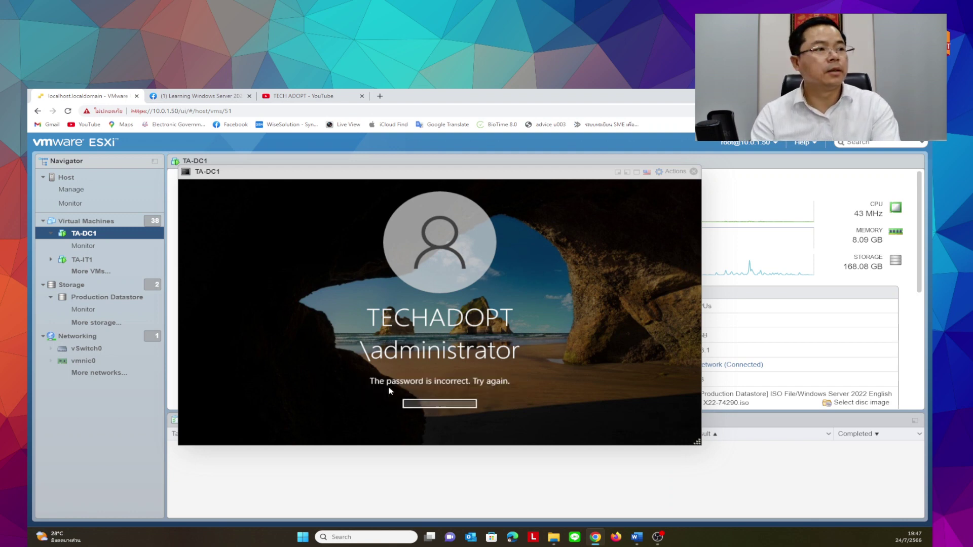
key("Return")
type("•••••••")
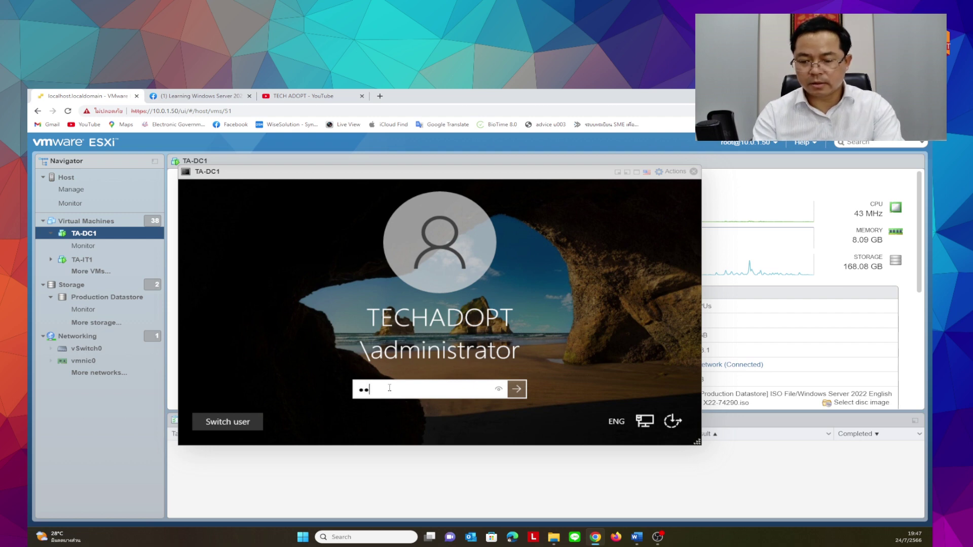
type("•••")
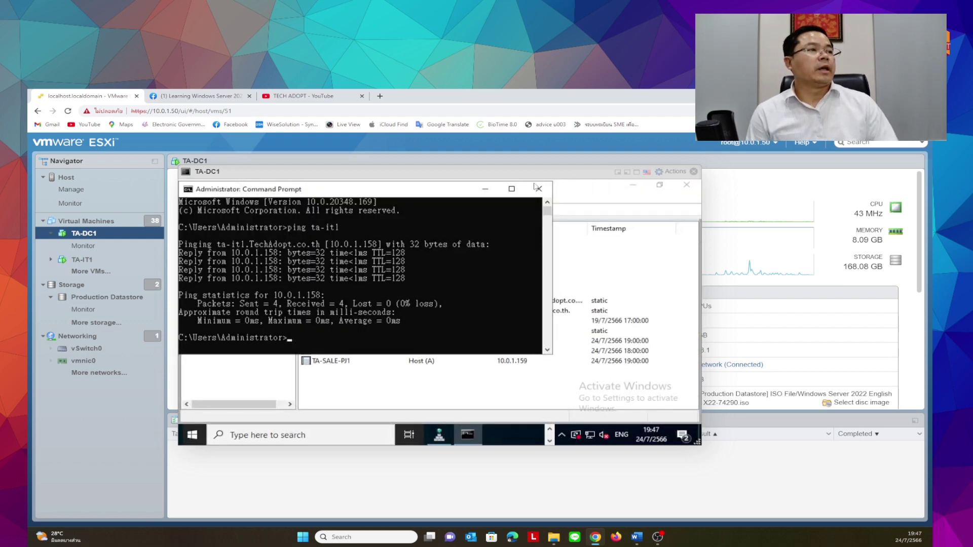
Close Command Prompt, DNS Manager and the leftover user Properties dialog
left_click(539, 188)
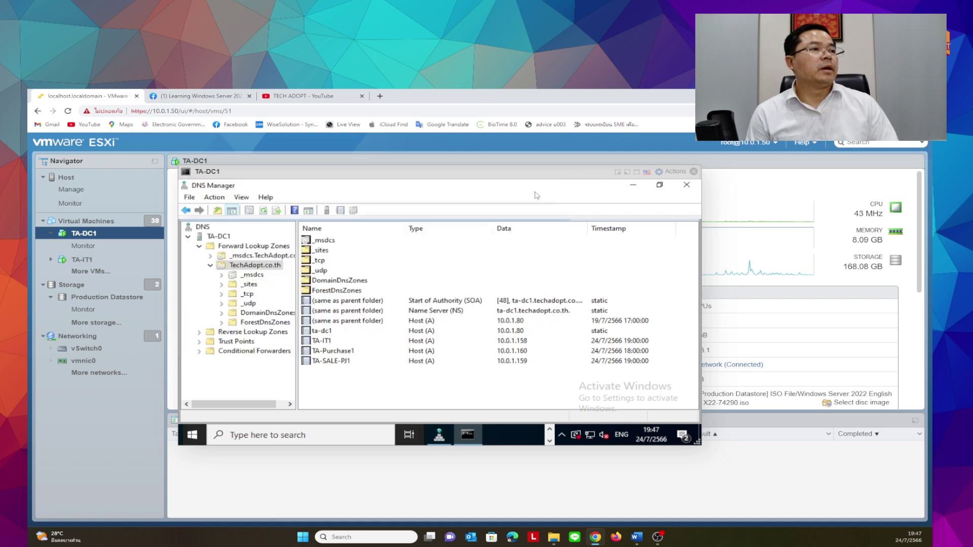
left_click(686, 185)
left_click(687, 186)
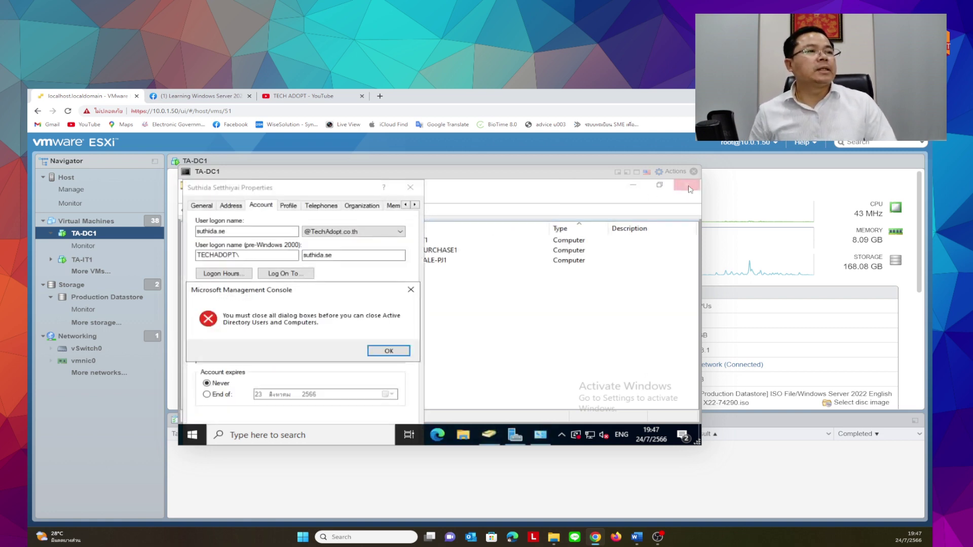
left_click(388, 351)
left_click(411, 188)
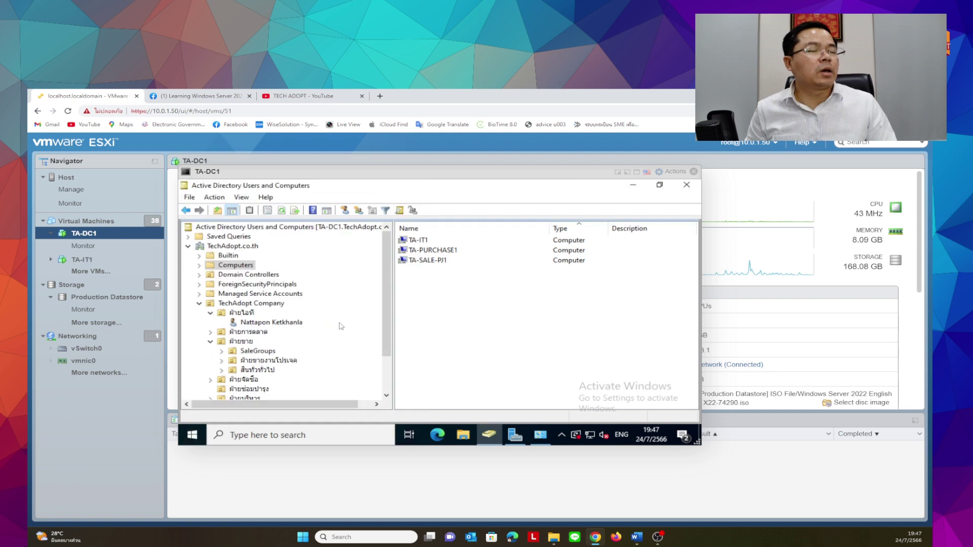
Expand the ฝ่ายบริหาร OU and bring up the context menu for its first user
scroll(215, 315, "down", 2)
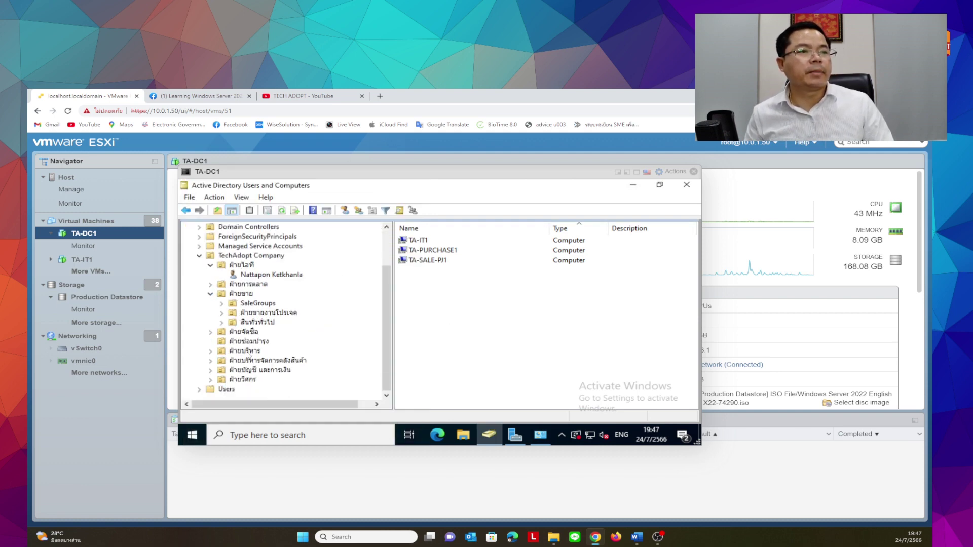
double_click(248, 351)
left_click(274, 371)
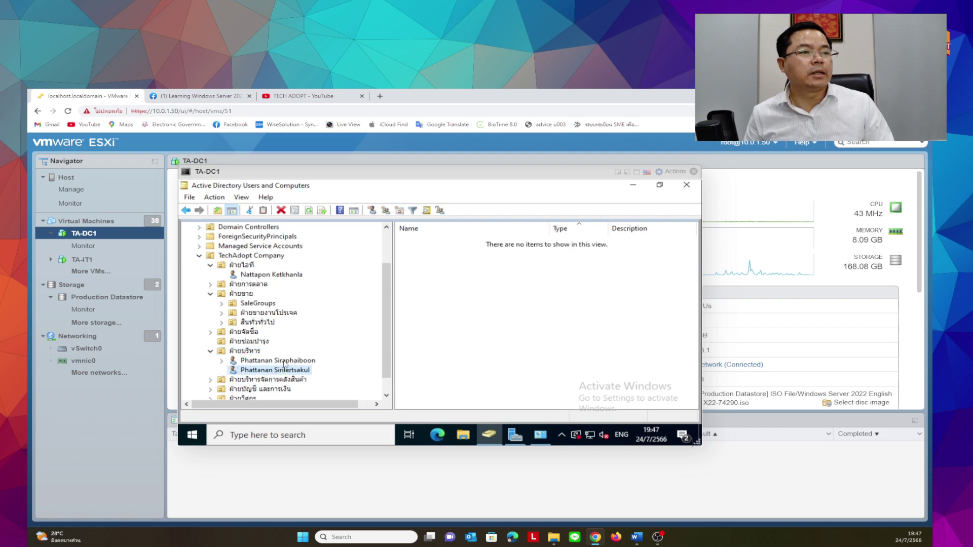
left_click(313, 362)
right_click(313, 362)
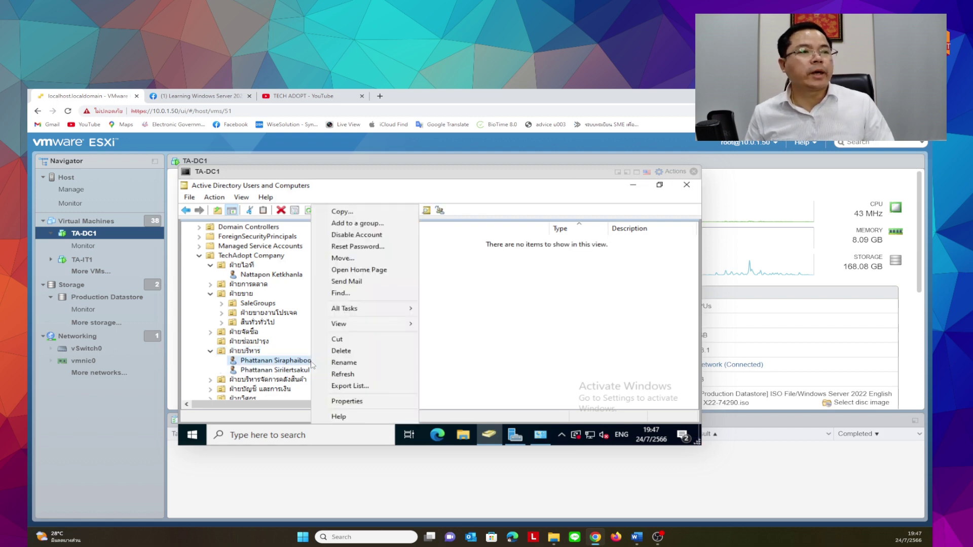
left_click(277, 362)
left_click(269, 361)
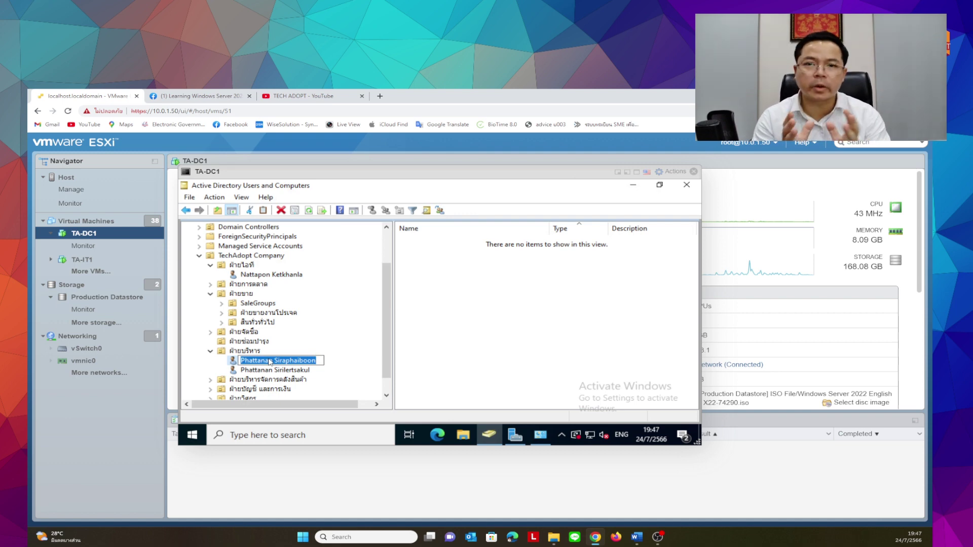
left_click(236, 362)
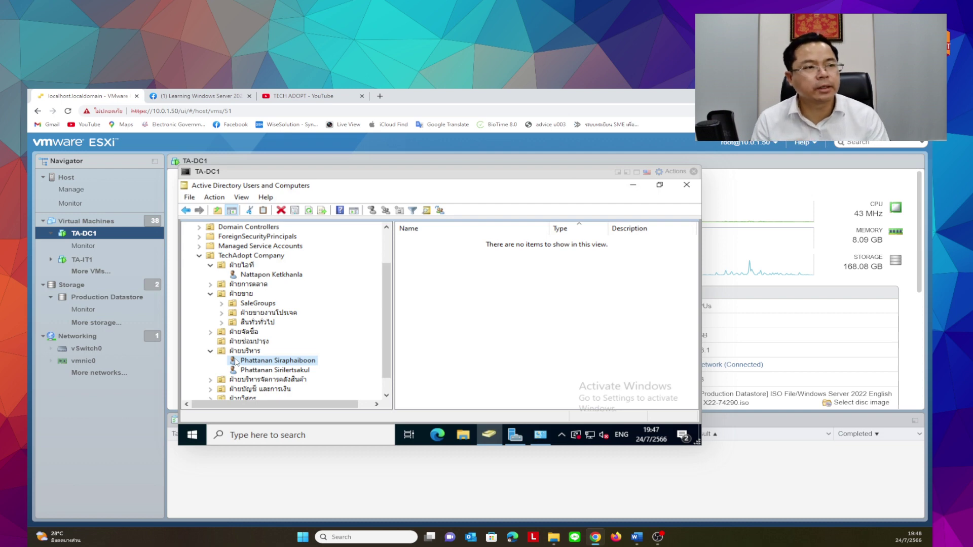
left_click(274, 371)
left_click(282, 363)
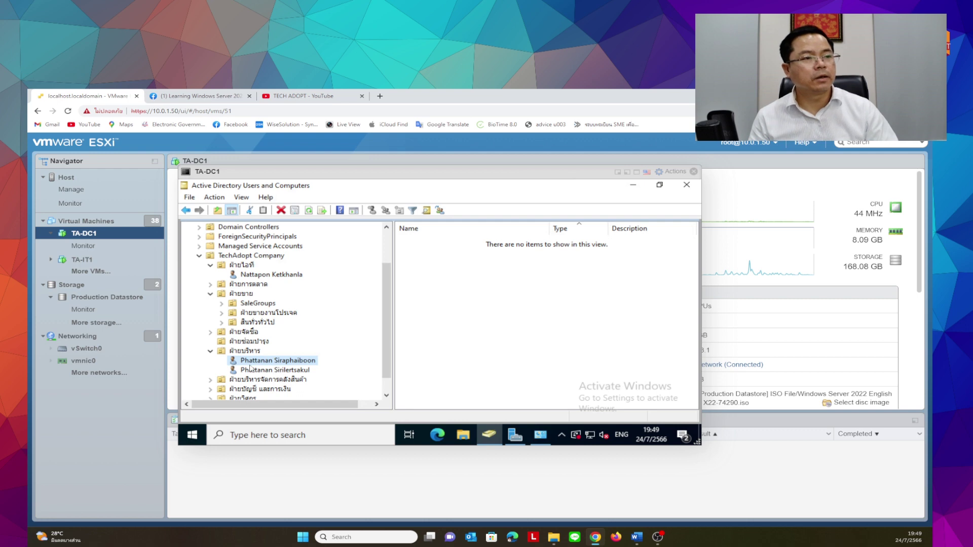
Disable the ฝ่ายบริหาร user account and confirm with OK
right_click(250, 364)
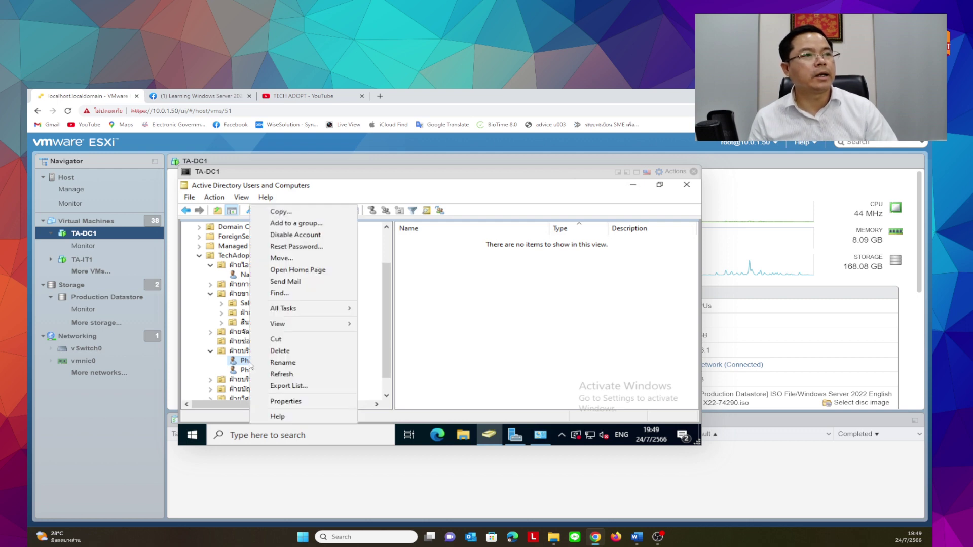
left_click(294, 236)
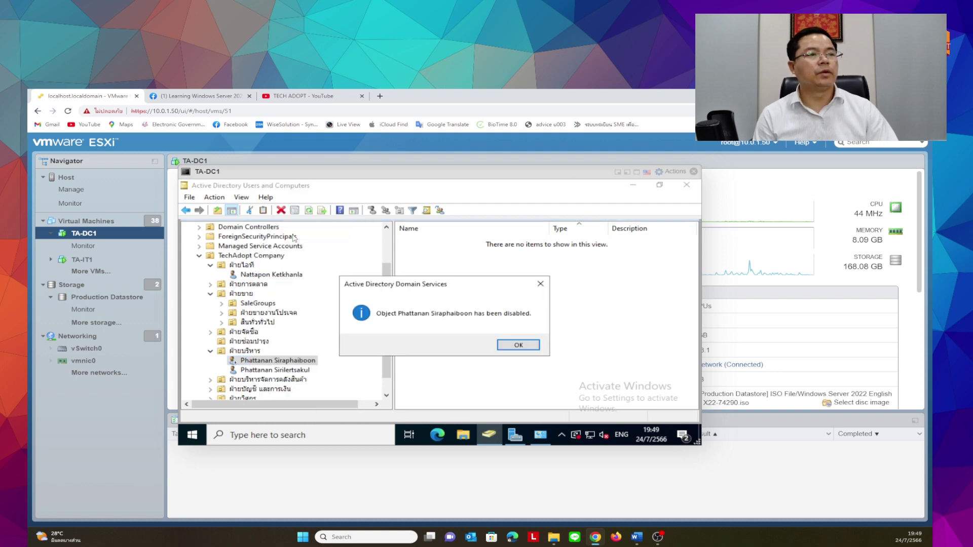
left_click(501, 349)
List the ฝ่ายบริหาร OU's two users and select the disabled account
left_click(244, 351)
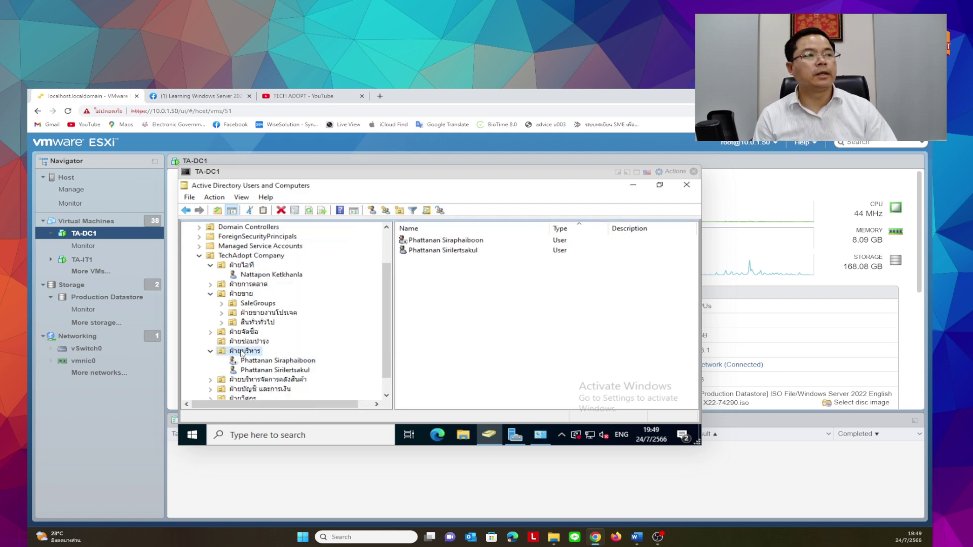
left_click(435, 241)
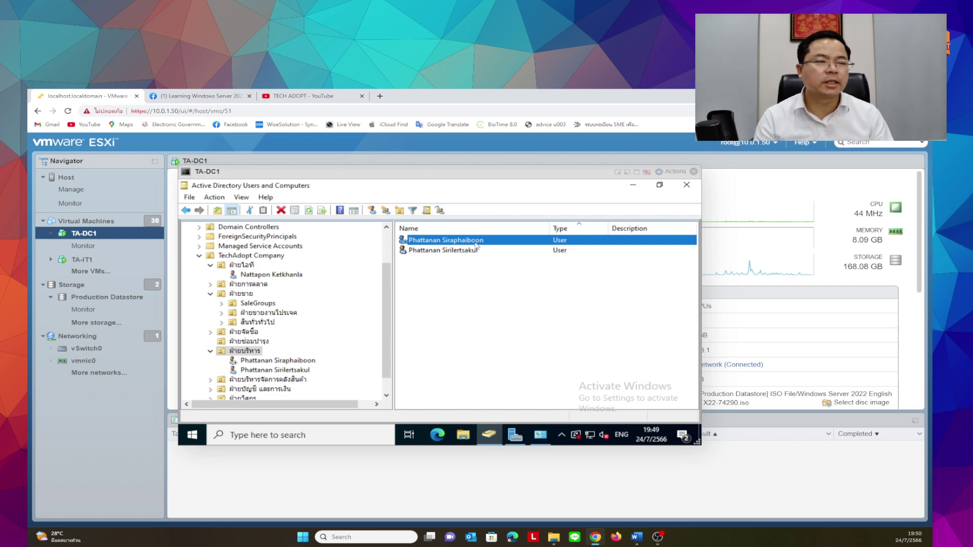
left_click(455, 348)
left_click(462, 244)
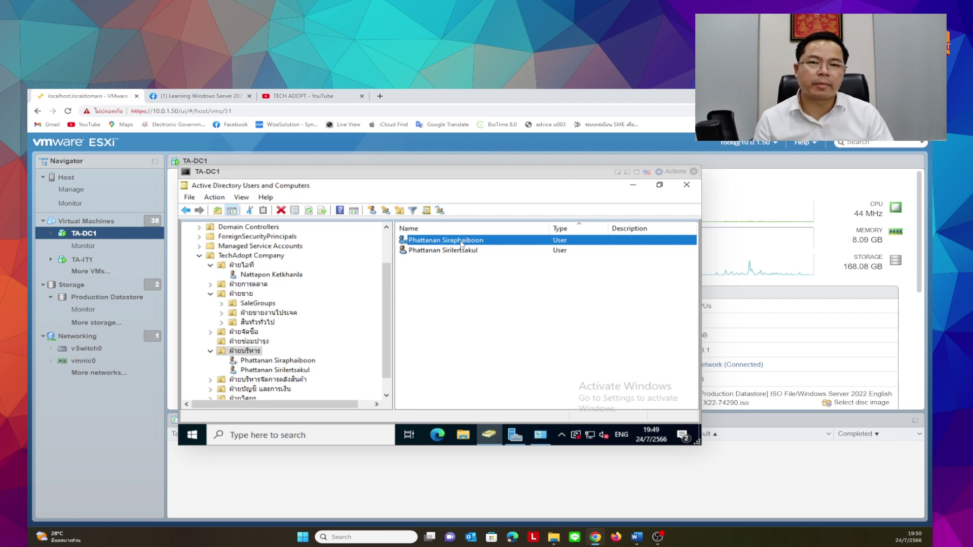
Rename the disabled user by entering the new full name and committing it
right_click(462, 244)
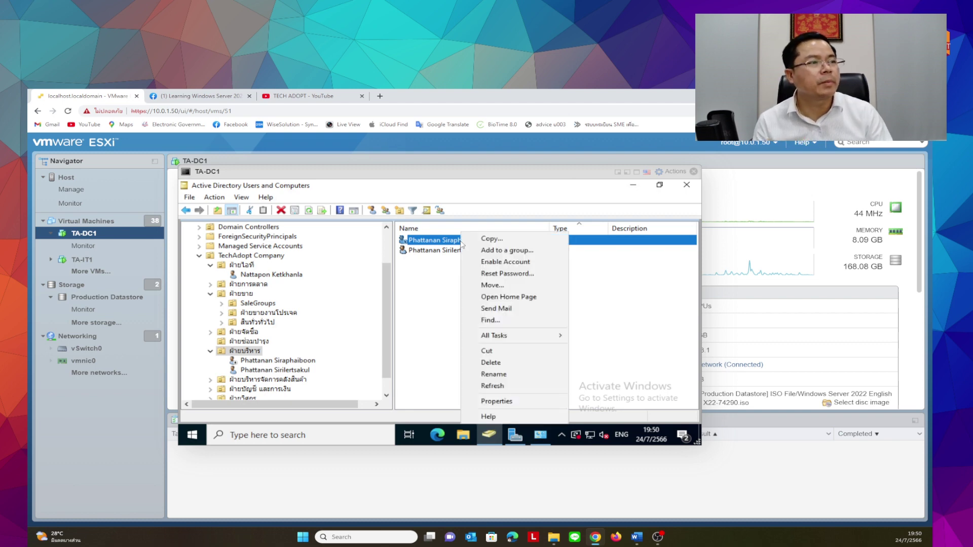
left_click(497, 375)
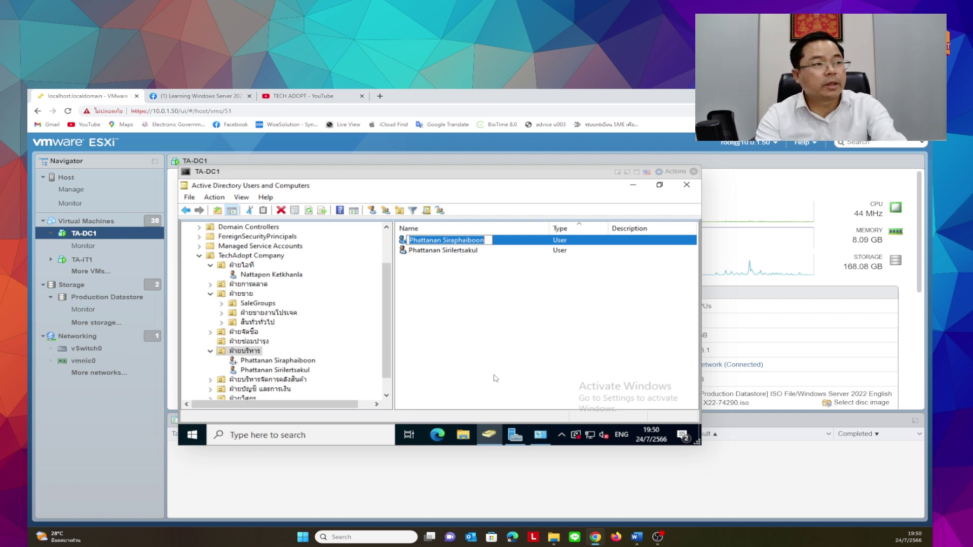
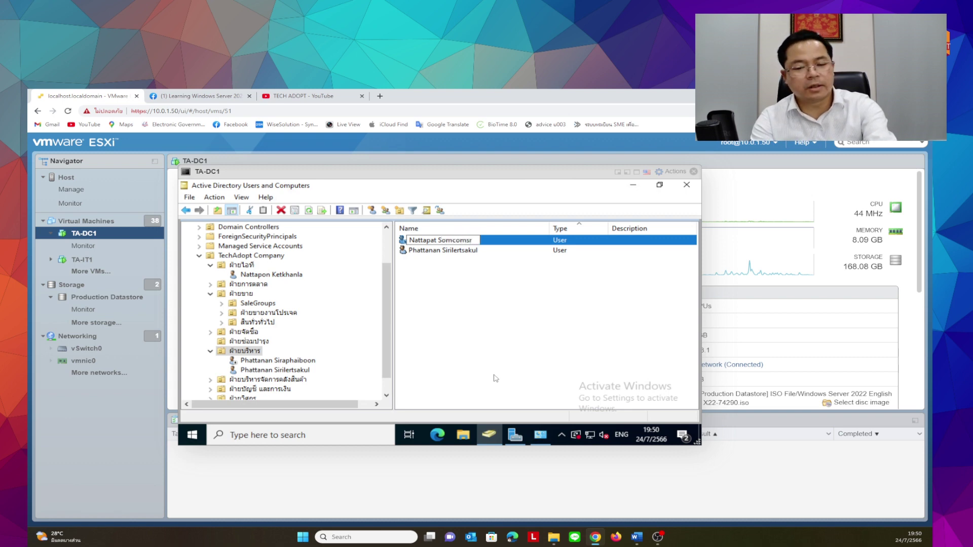
key("Return")
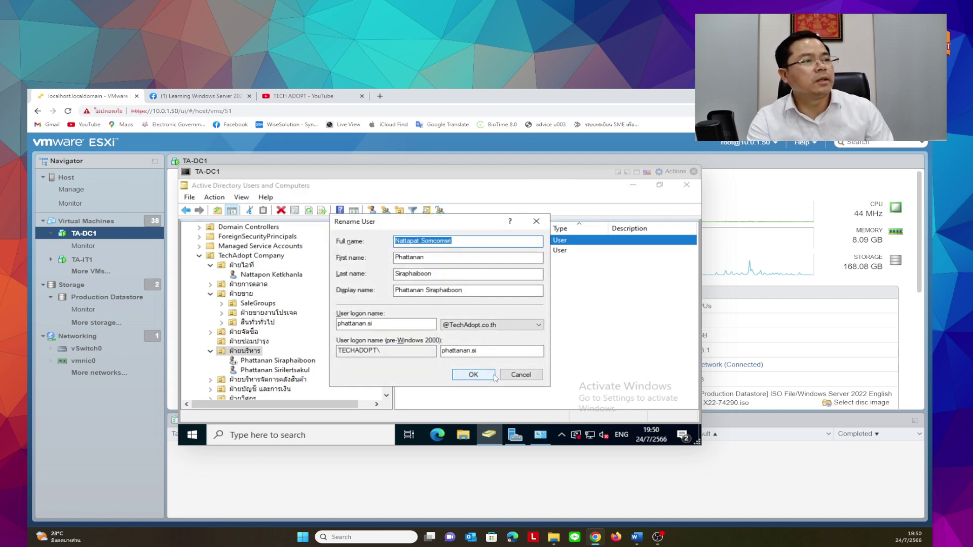
Copy the new first and last names from the full name into First name and Last name
left_click(467, 254)
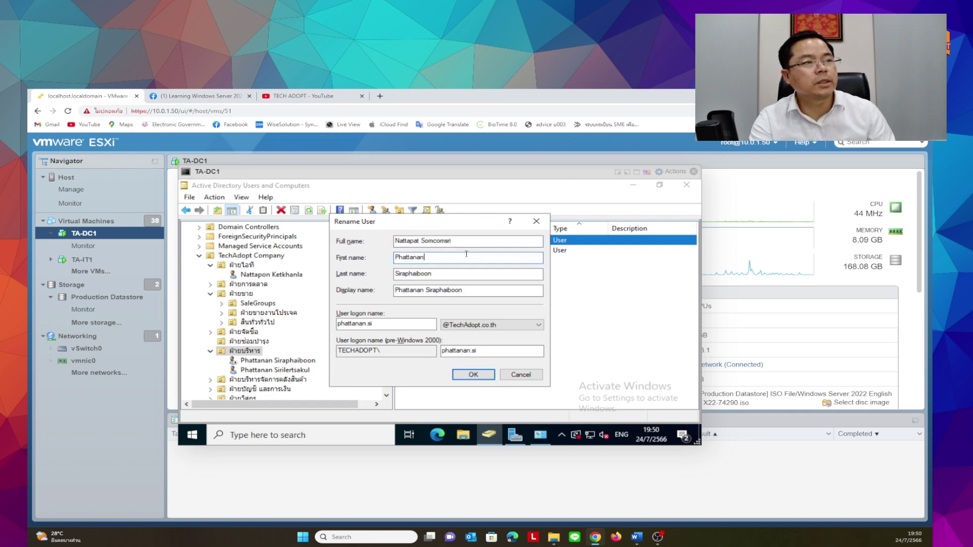
double_click(410, 241)
key("ctrl+c")
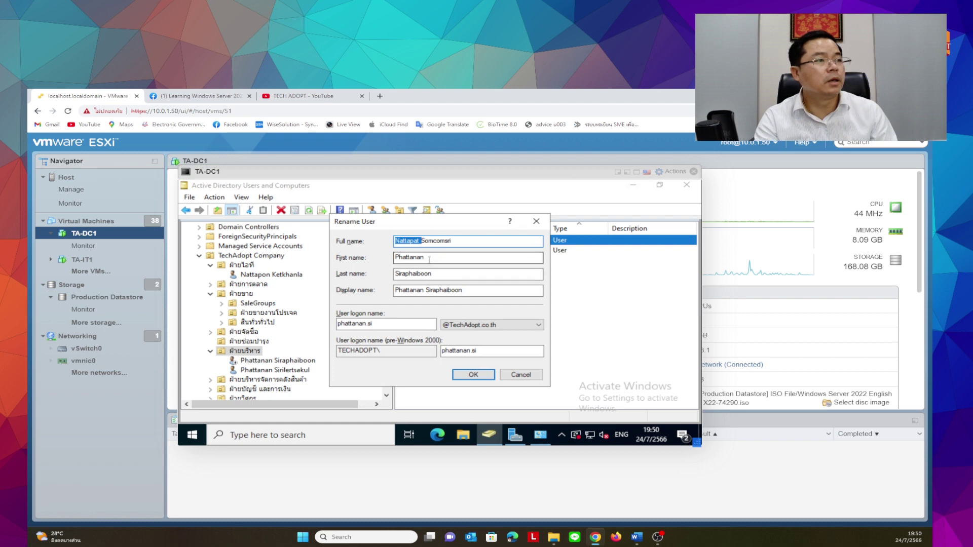
key("Tab")
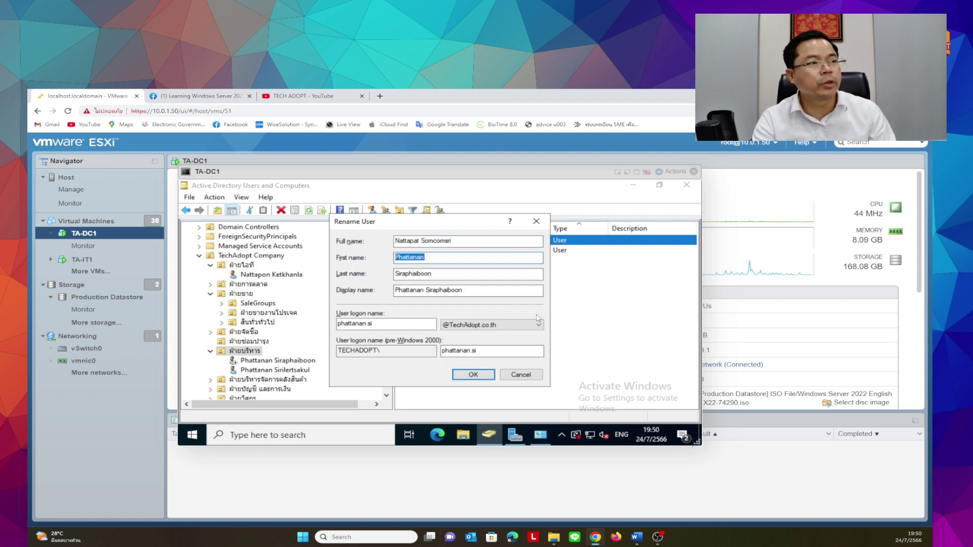
key("ctrl+v")
left_click_drag(420, 241, 516, 244)
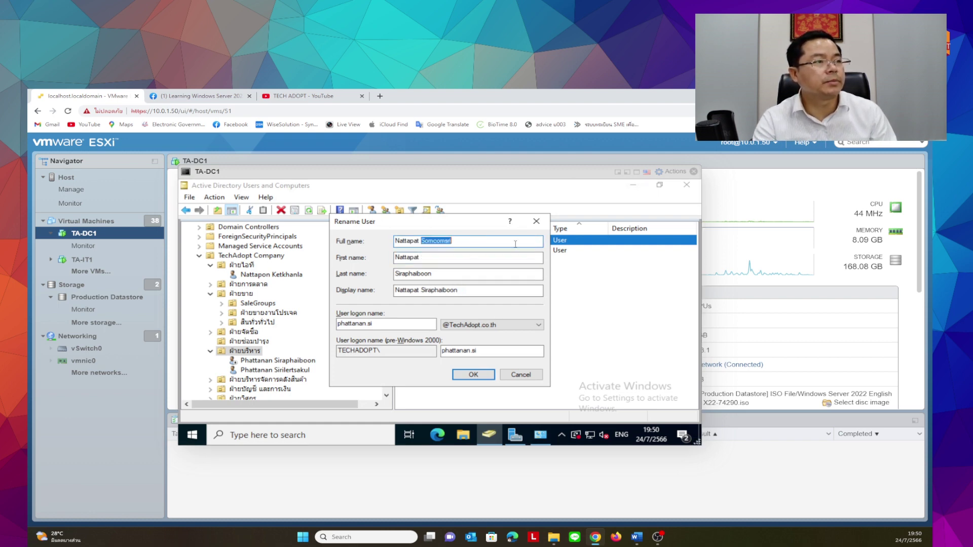
key("ctrl+c")
left_click(438, 273)
double_click(437, 274)
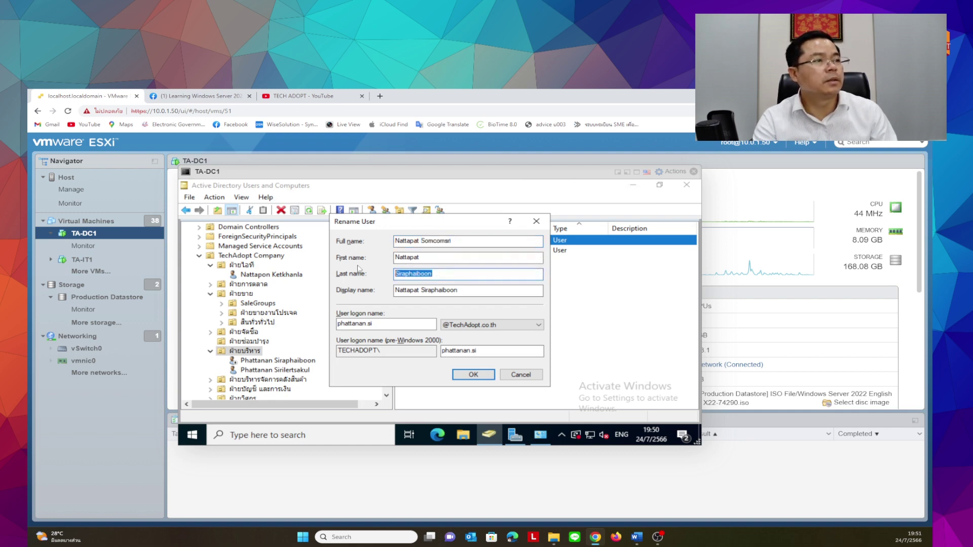
key("ctrl+v")
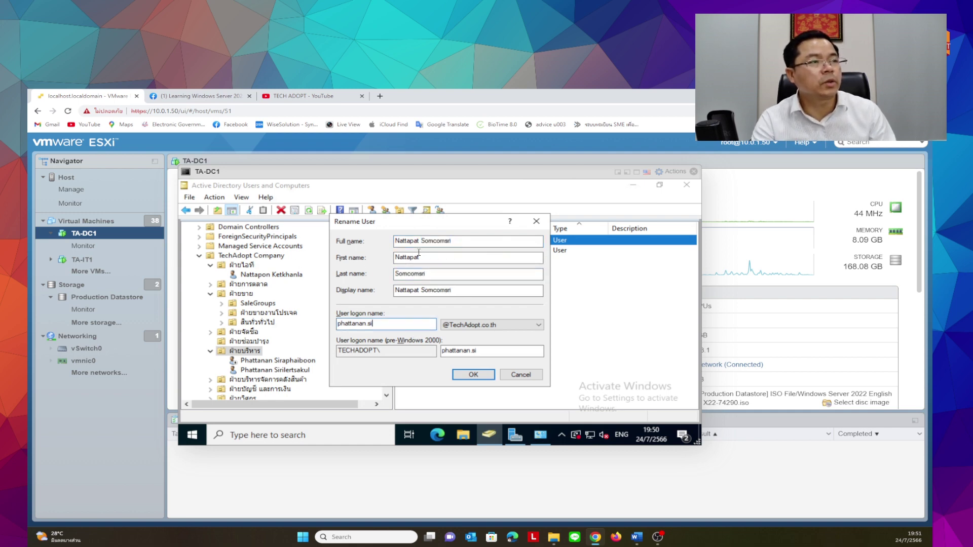
Replace the user logon name, check the pre-Windows 2000 logon name, and apply the rename
double_click(376, 324)
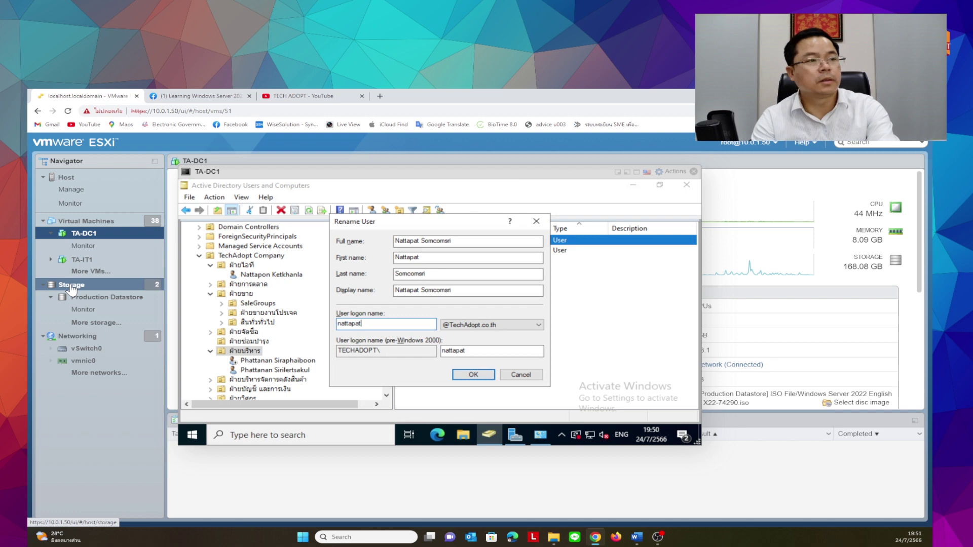
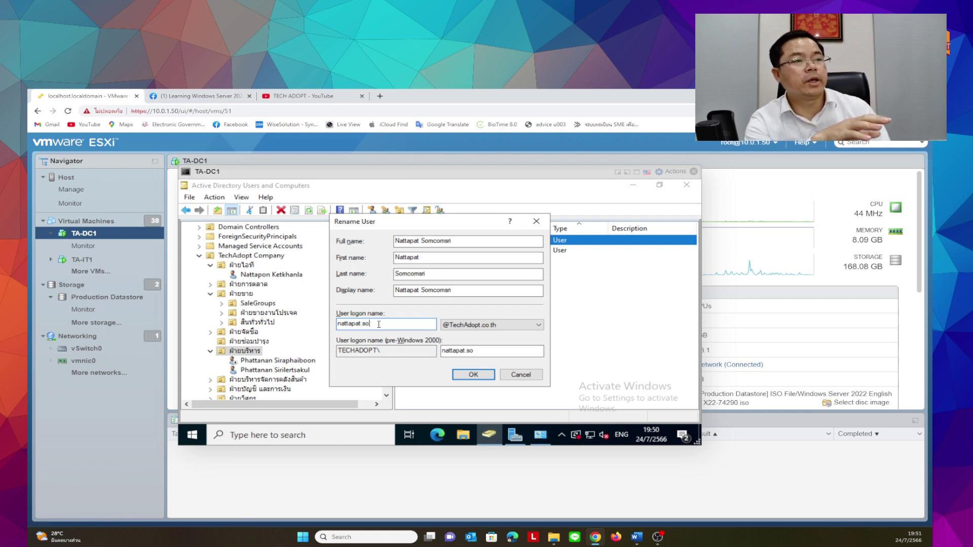
key("ctrl+a")
left_click(502, 353)
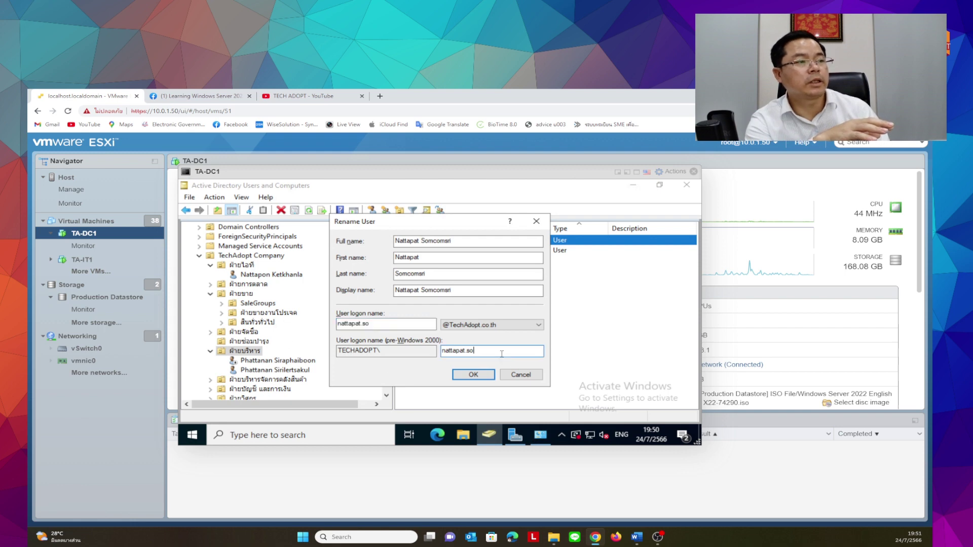
left_click(476, 375)
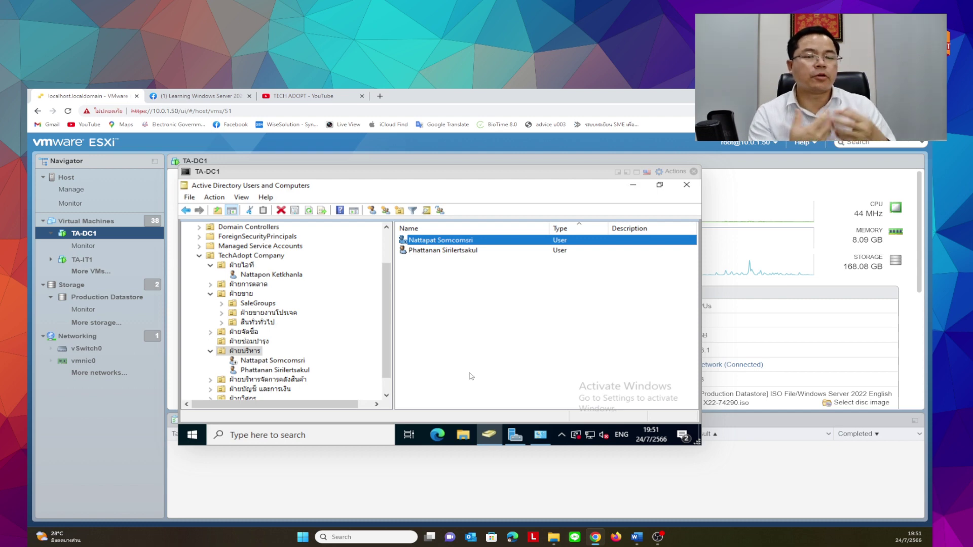
Enable the renamed user account, confirm it, then move to the TECH ADOPT YouTube tab
right_click(442, 241)
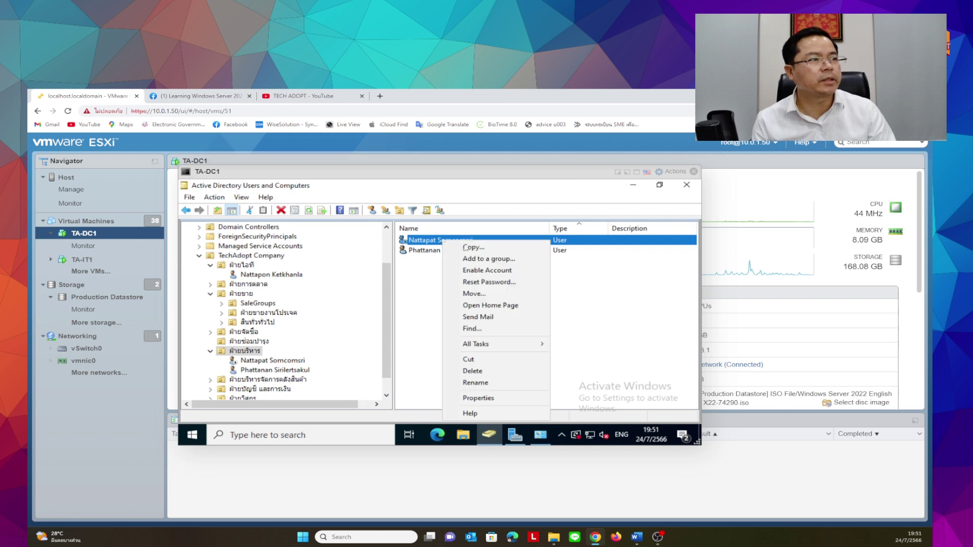
left_click(461, 271)
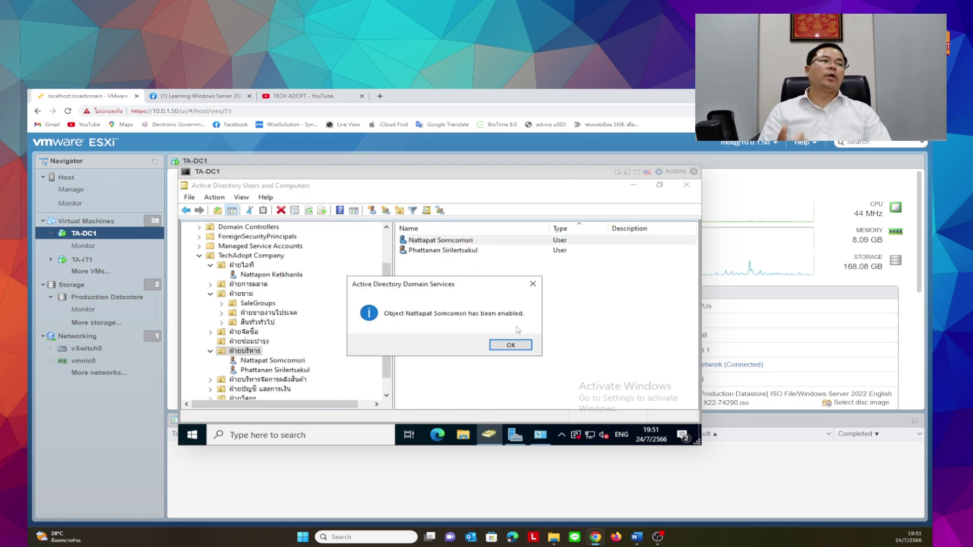
left_click(512, 346)
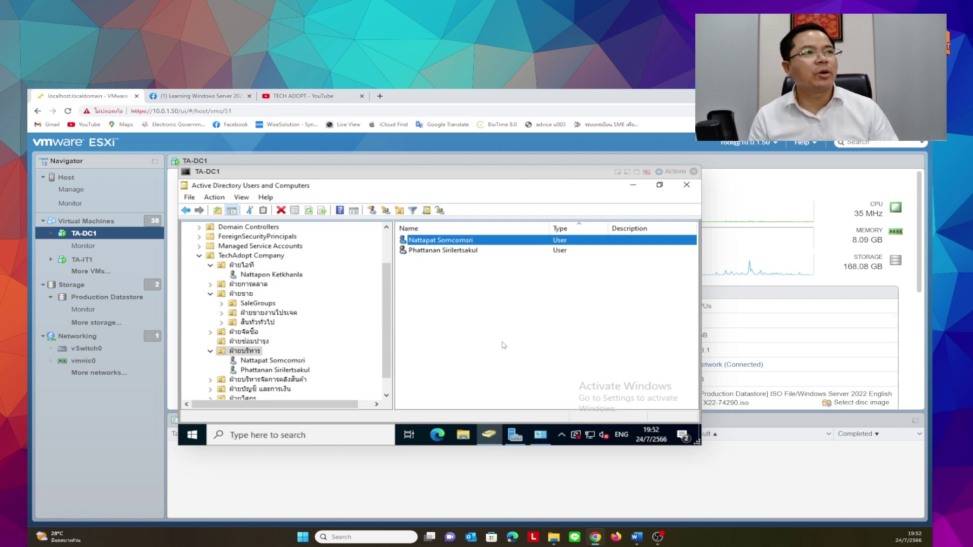
left_click(298, 96)
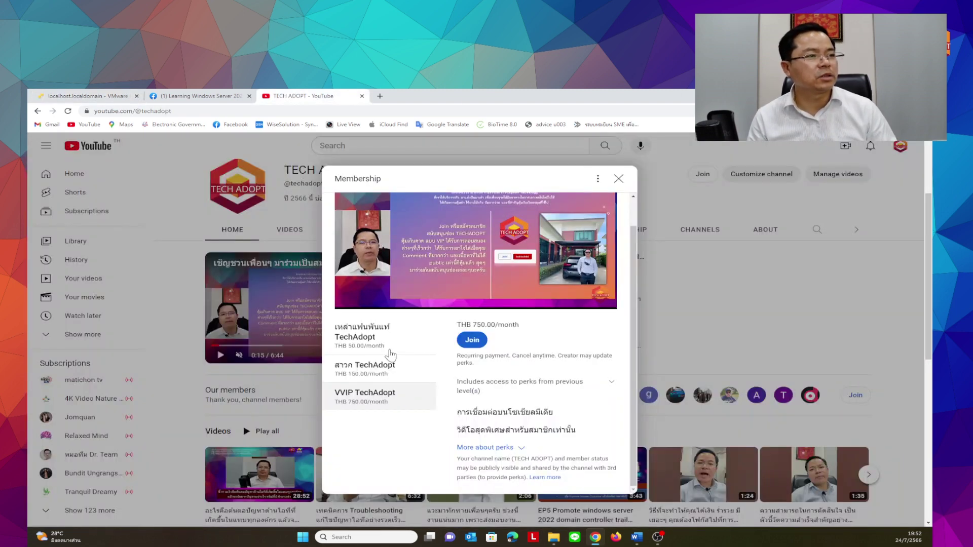
Preview the three TECH ADOPT membership tiers, return to the THB 50.00/month tier, and close the offer
left_click(388, 344)
left_click(377, 370)
left_click(376, 388)
left_click(372, 347)
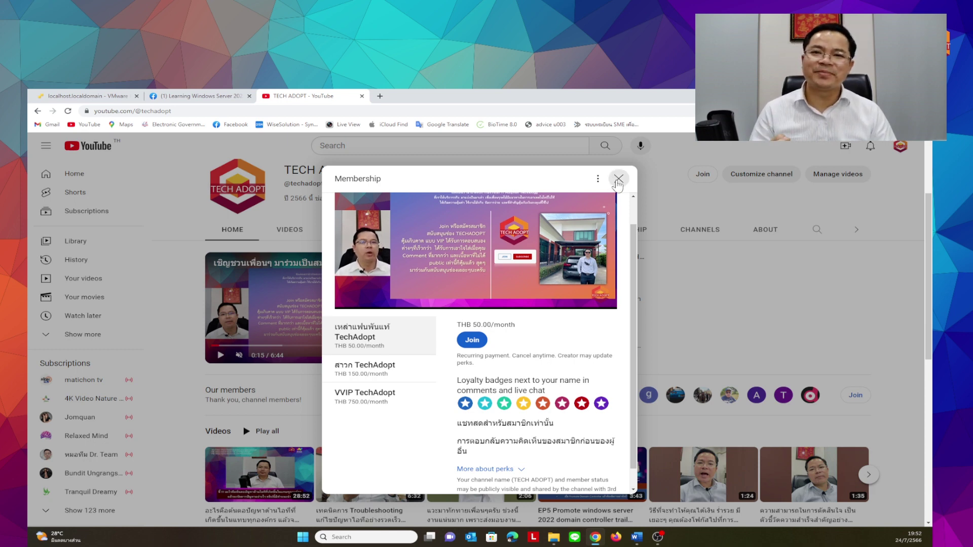
left_click(618, 180)
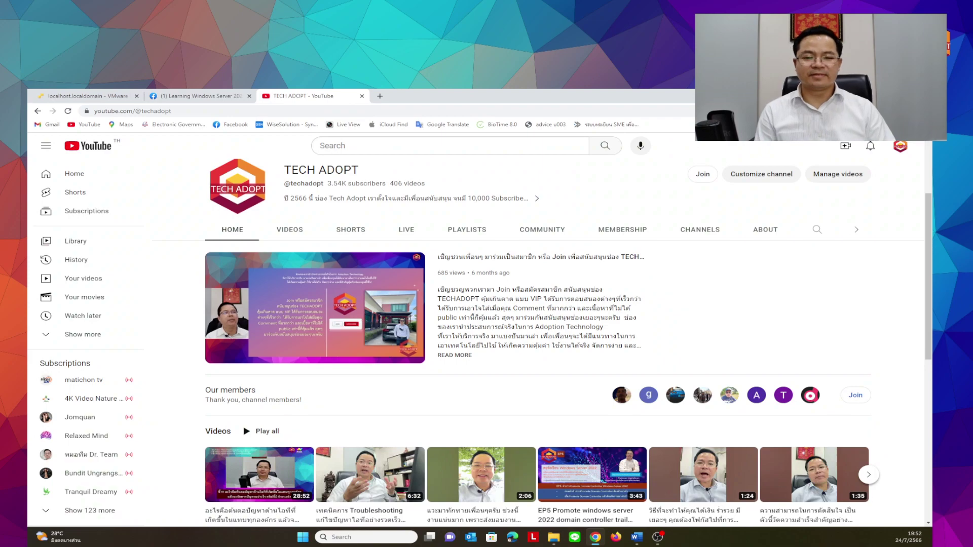